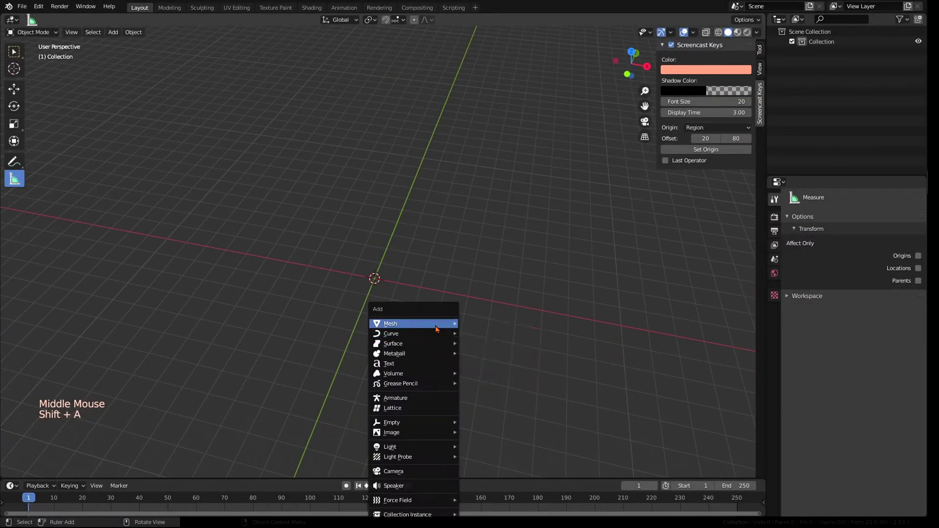
Add a UV sphere and scale it up
{"action": "mouse_move", "coordinate": [436, 329]}
{"action": "left_click", "coordinate": [482, 353]}
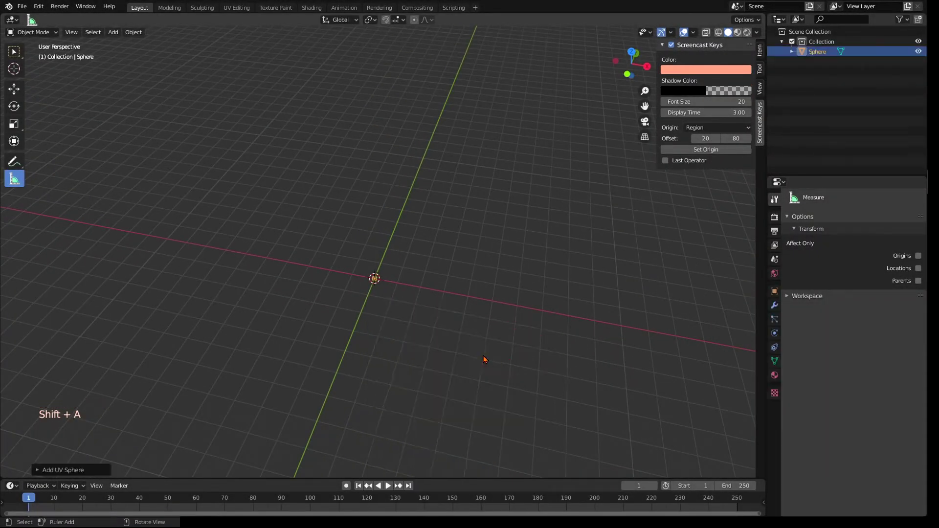
{"action": "middle_click_drag", "start_coordinate": [409, 345], "coordinate": [405, 310]}
{"action": "key", "text": "s"}
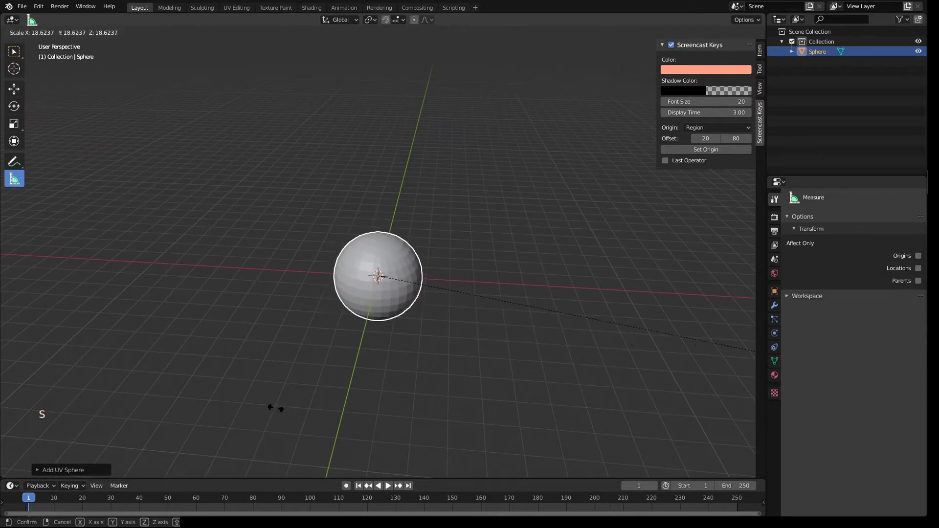
{"action": "left_click", "coordinate": [261, 375]}
{"action": "middle_click_drag", "start_coordinate": [358, 292], "coordinate": [477, 118]}
{"action": "scroll", "coordinate": [368, 255], "scroll_direction": "up", "scroll_amount": 1}
Measure around the sphere with rulers (35.94, 40.3769, 47.7428, 42.8116 mm), deleting a stray one
{"action": "left_click", "coordinate": [759, 88]}
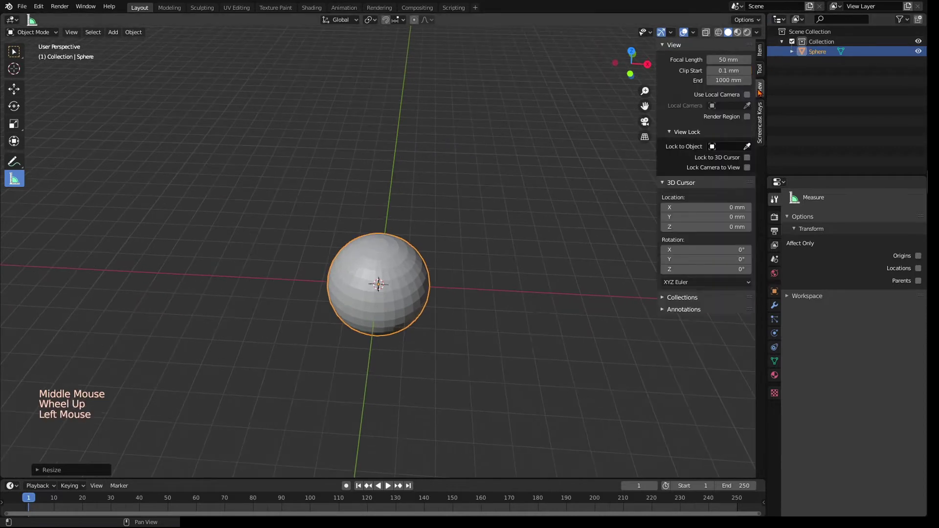
{"action": "left_click", "coordinate": [334, 221]}
{"action": "left_click_drag", "start_coordinate": [326, 351], "coordinate": [426, 353]}
{"action": "left_click_drag", "start_coordinate": [450, 213], "coordinate": [456, 327]}
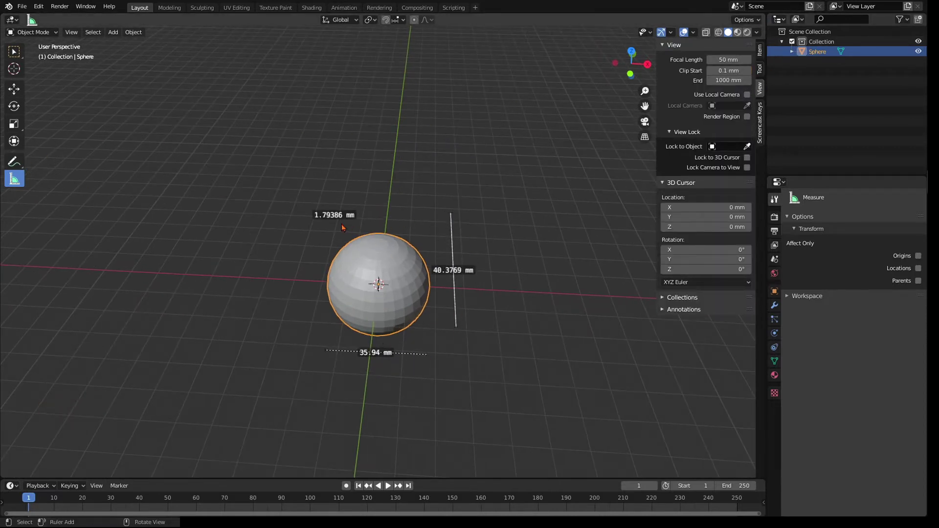
{"action": "left_click_drag", "start_coordinate": [321, 227], "coordinate": [449, 206]}
{"action": "left_click_drag", "start_coordinate": [307, 237], "coordinate": [301, 357]}
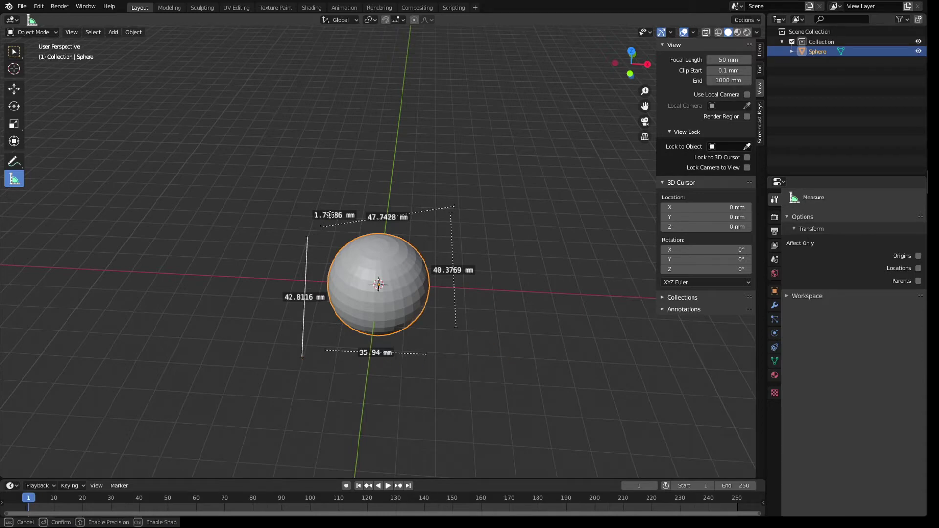
{"action": "key", "text": "Delete"}
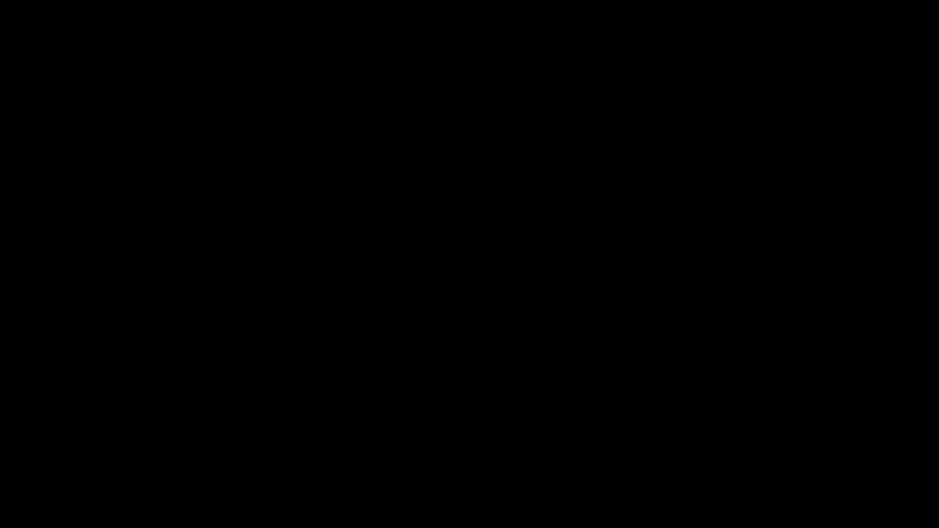
In Scene Properties Units, set Length to Millimeters and Unit Scale to 0.001
{"action": "left_click", "coordinate": [774, 259]}
{"action": "left_click", "coordinate": [794, 250]}
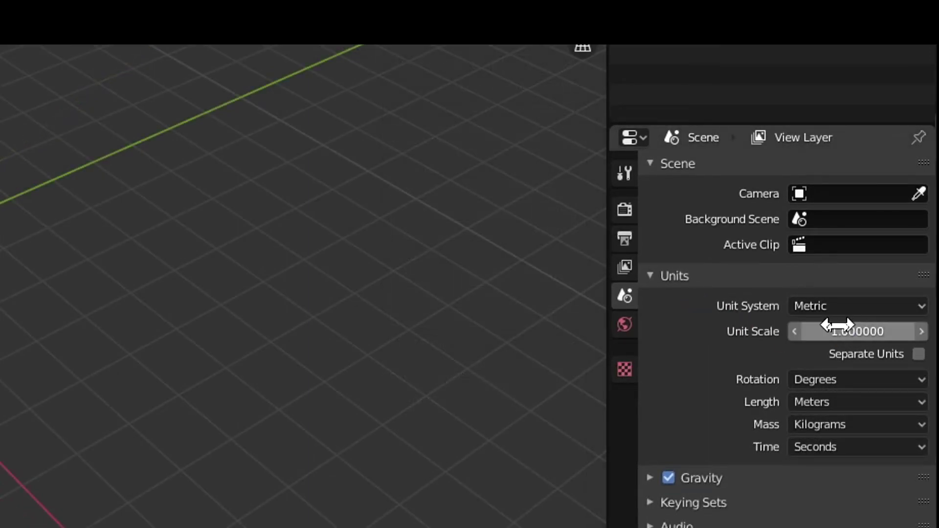
{"action": "left_click", "coordinate": [836, 403]}
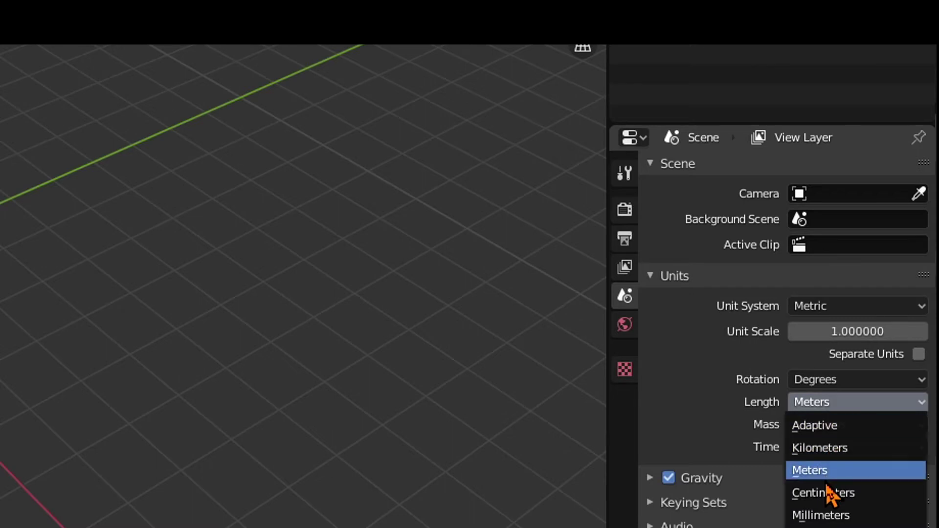
{"action": "left_click", "coordinate": [823, 518]}
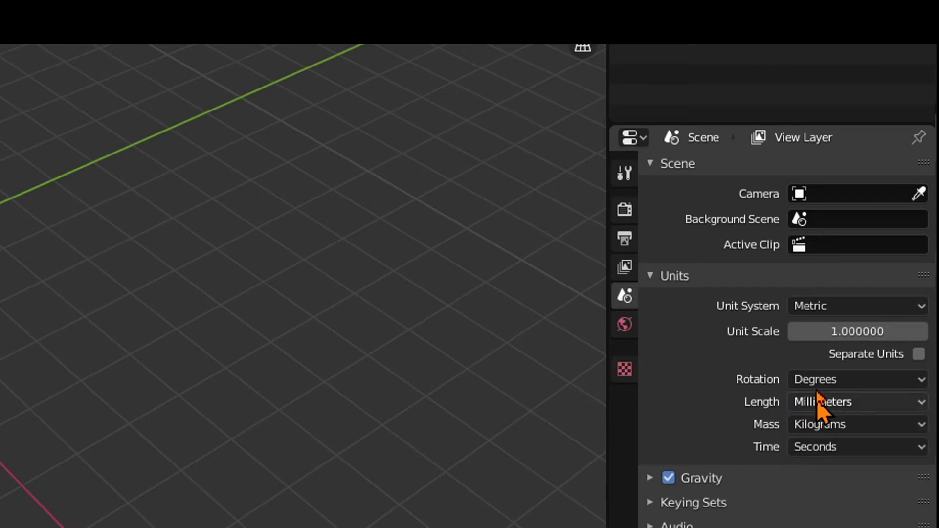
{"action": "double_click", "coordinate": [815, 336]}
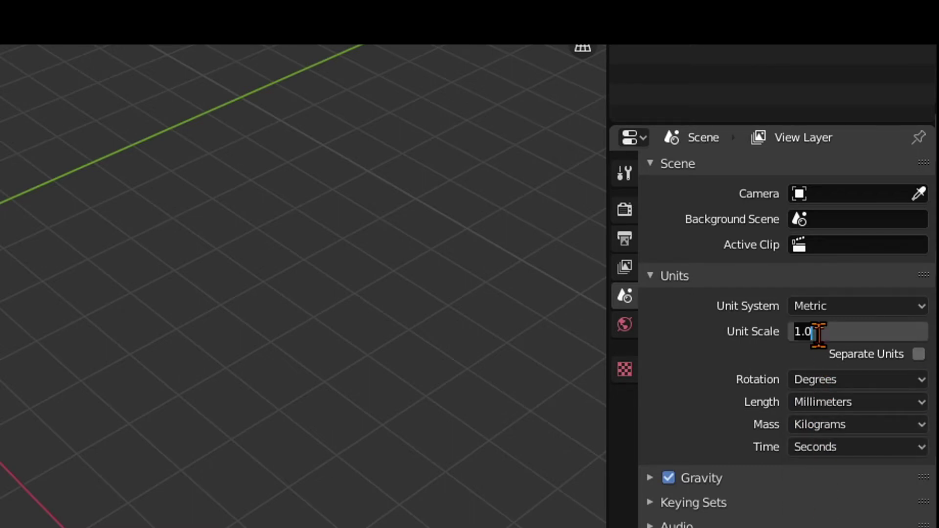
{"action": "key", "text": "BackSpace"}
{"action": "key", "text": "BackSpace"}
{"action": "key", "text": "BackSpace"}
{"action": "type", "text": "0"}
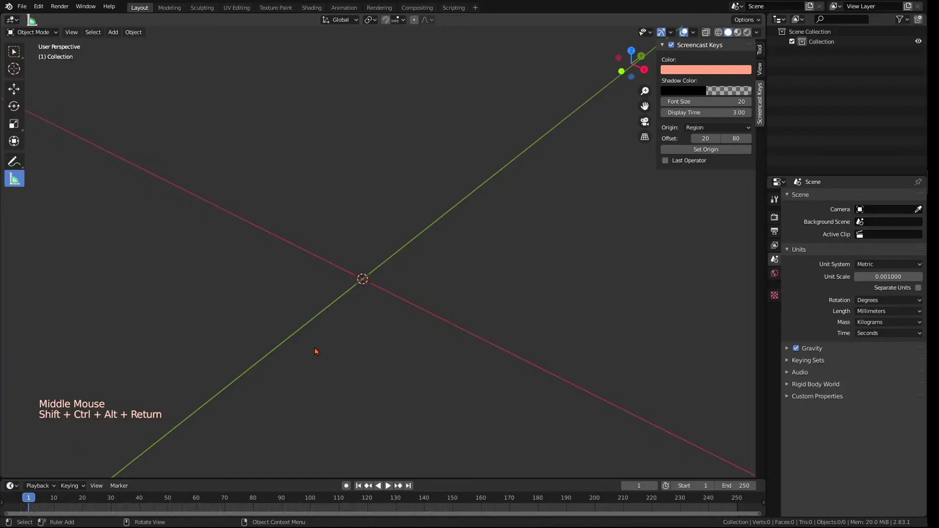
Enable the Floor grid overlay and set its scale to 0.001
{"action": "middle_click_drag", "start_coordinate": [408, 431], "coordinate": [415, 411]}
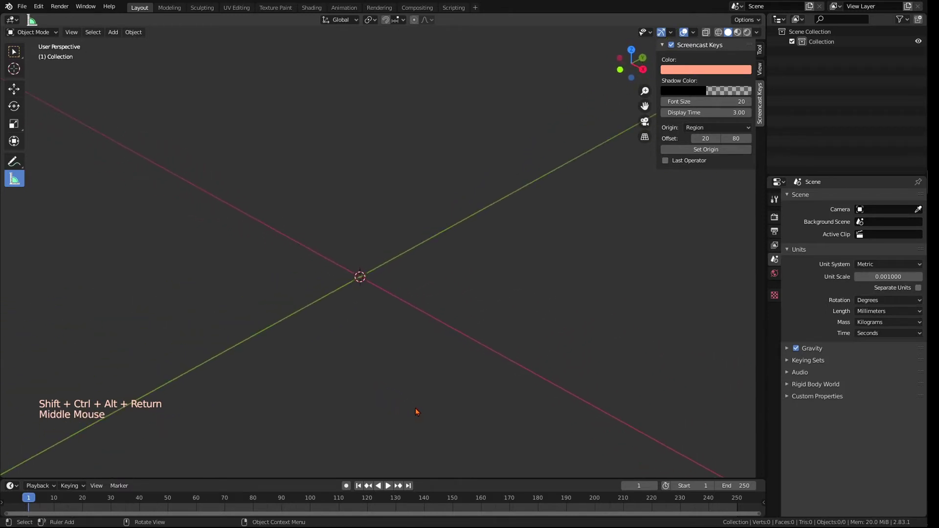
{"action": "left_click", "coordinate": [694, 33]}
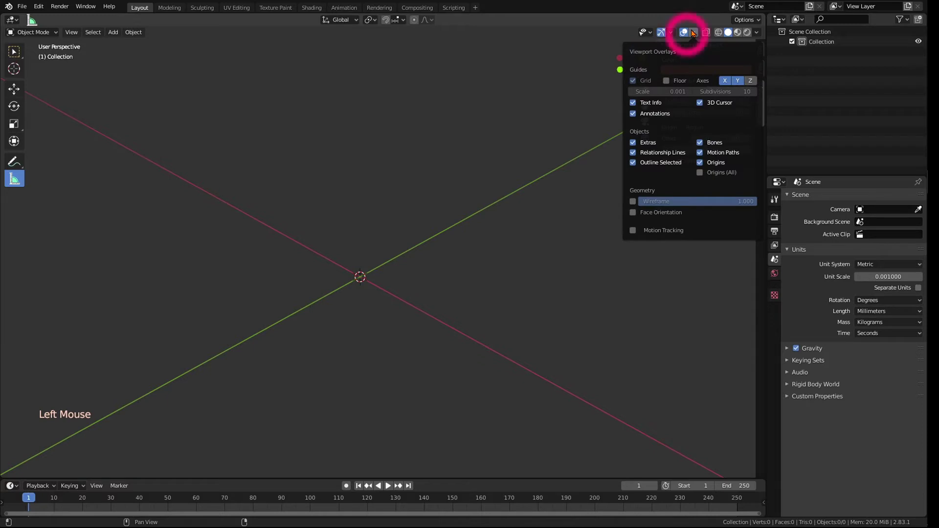
{"action": "left_click", "coordinate": [666, 81]}
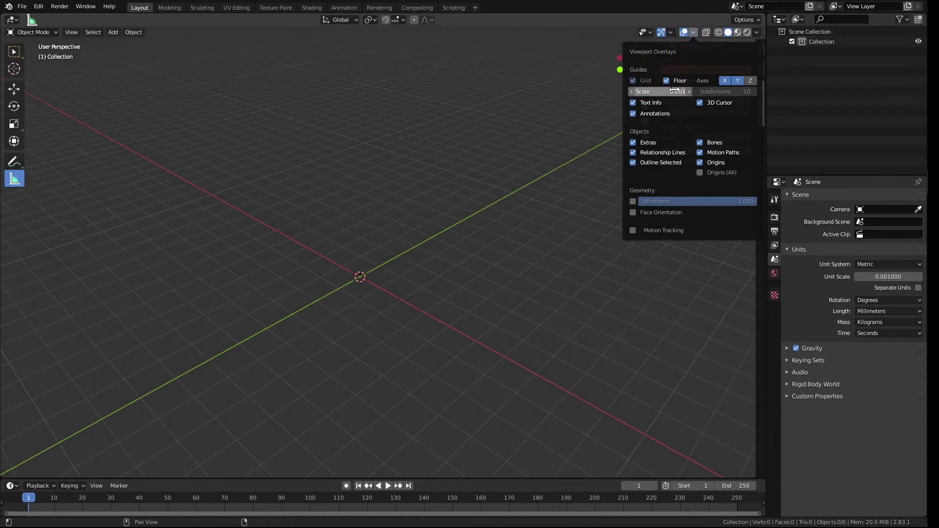
{"action": "left_click", "coordinate": [668, 92]}
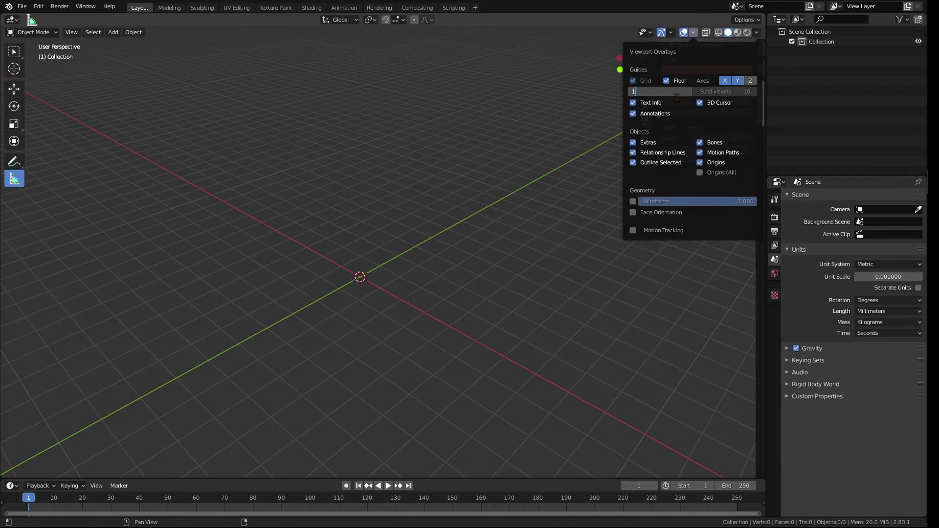
{"action": "key", "text": "Tab"}
{"action": "left_click", "coordinate": [670, 92]}
{"action": "key", "text": "Return"}
Switch to top view and add a cube at the scene centre
{"action": "scroll", "coordinate": [486, 174], "scroll_direction": "up", "scroll_amount": 2}
{"action": "middle_click_drag", "start_coordinate": [487, 174], "coordinate": [468, 244]}
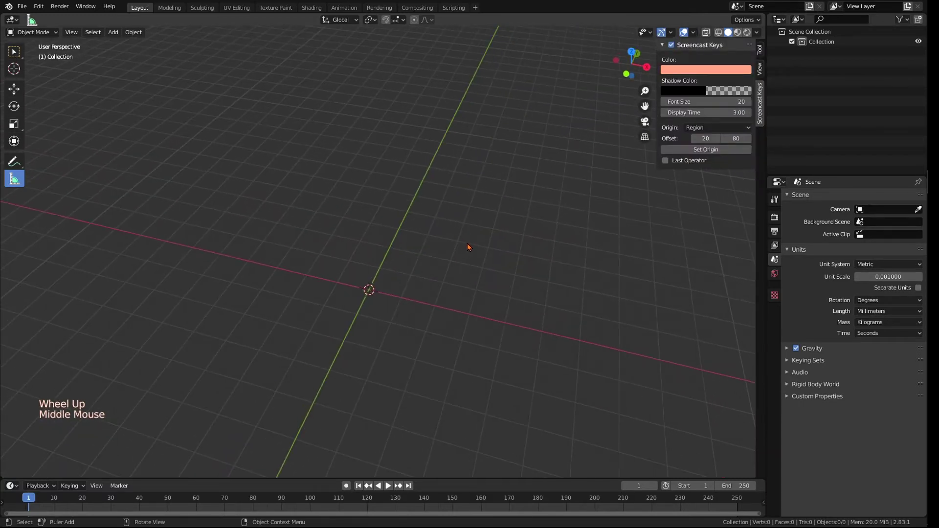
{"action": "key", "text": "KP_7"}
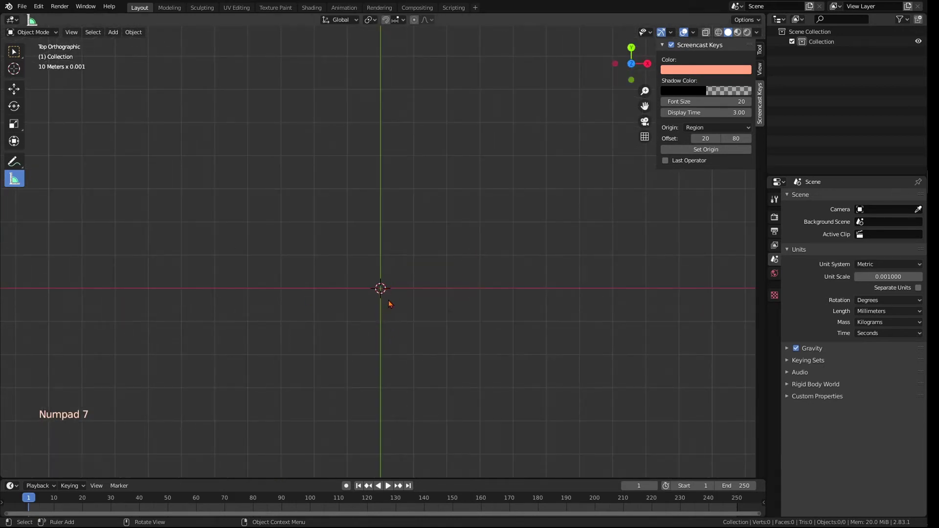
{"action": "key", "text": "shift+a"}
{"action": "mouse_move", "coordinate": [400, 302]}
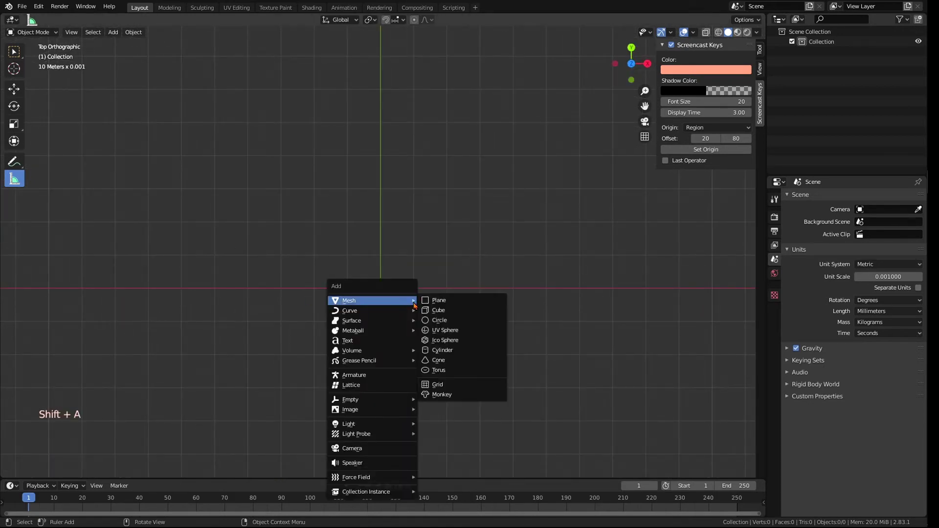
{"action": "left_click", "coordinate": [441, 313]}
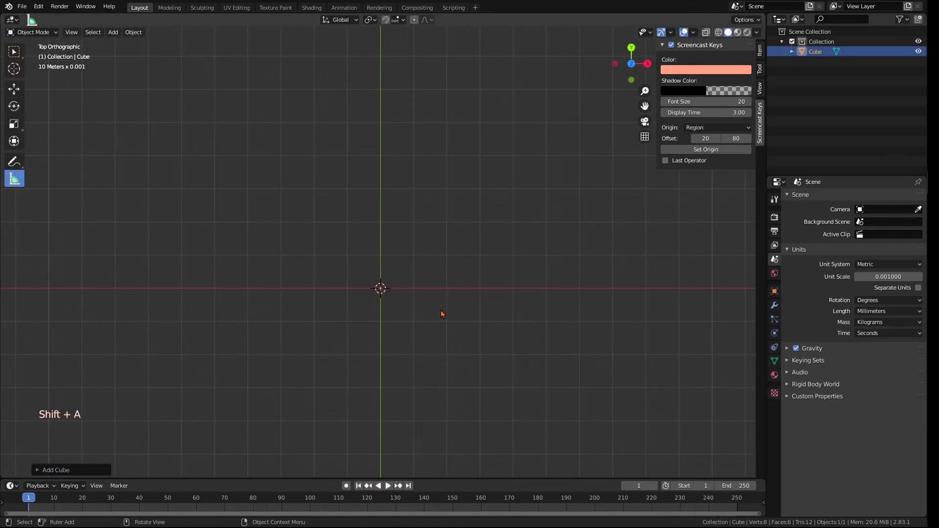
Scale the cube down to 10 mm: 0.1, 0.1, then 0.5
{"action": "left_click", "coordinate": [759, 88]}
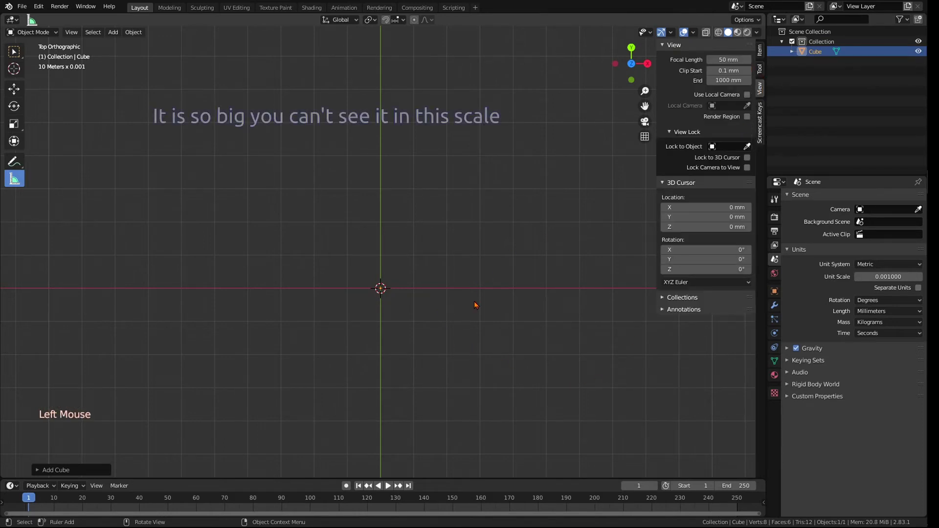
{"action": "key", "text": "s"}
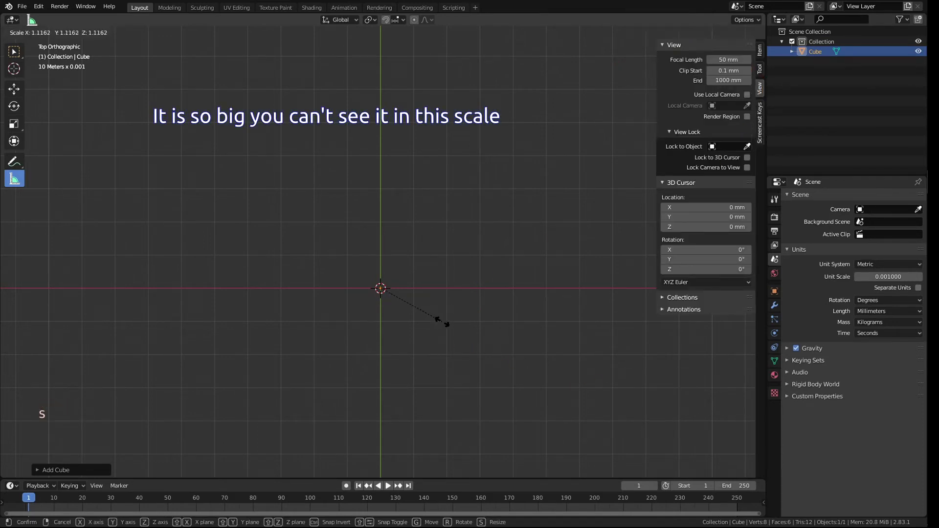
{"action": "left_click", "coordinate": [760, 50]}
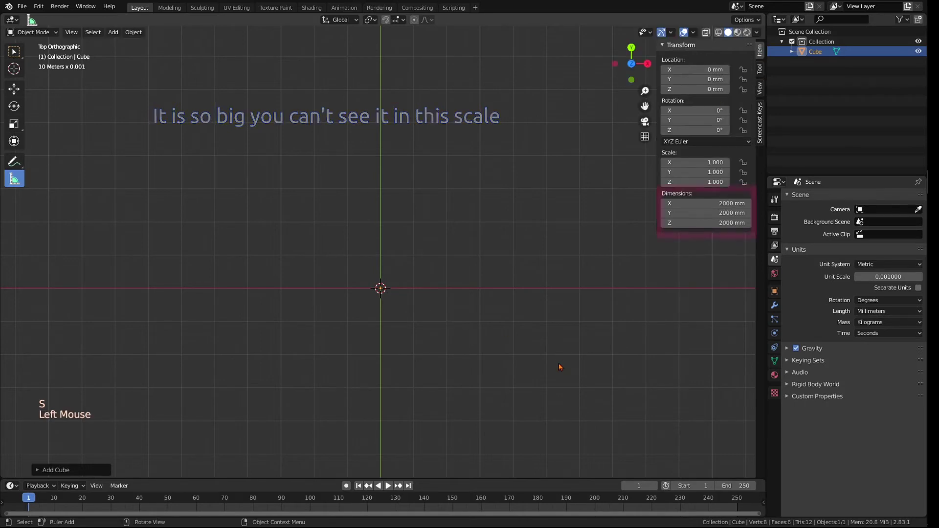
{"action": "type", "text": "s0.1"}
{"action": "key", "text": "Return"}
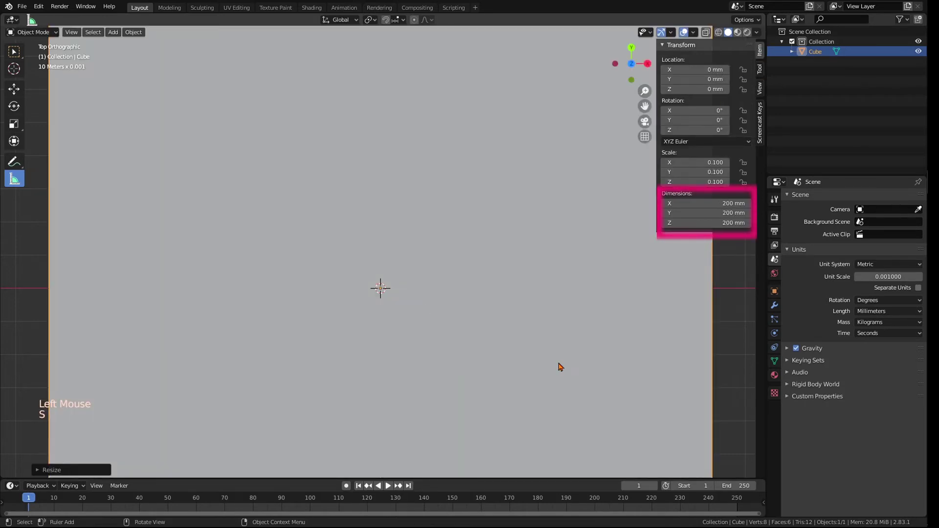
{"action": "type", "text": "s0.1"}
{"action": "key", "text": "Return"}
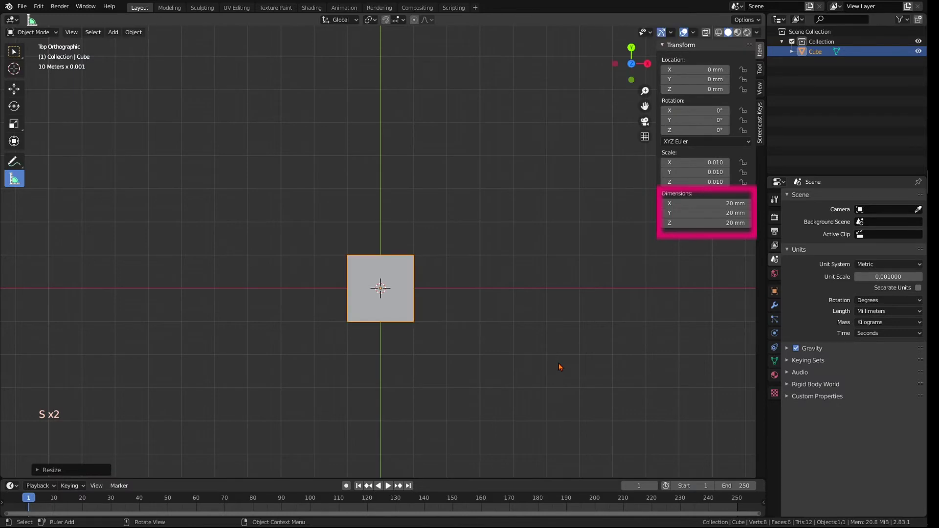
{"action": "type", "text": "s."}
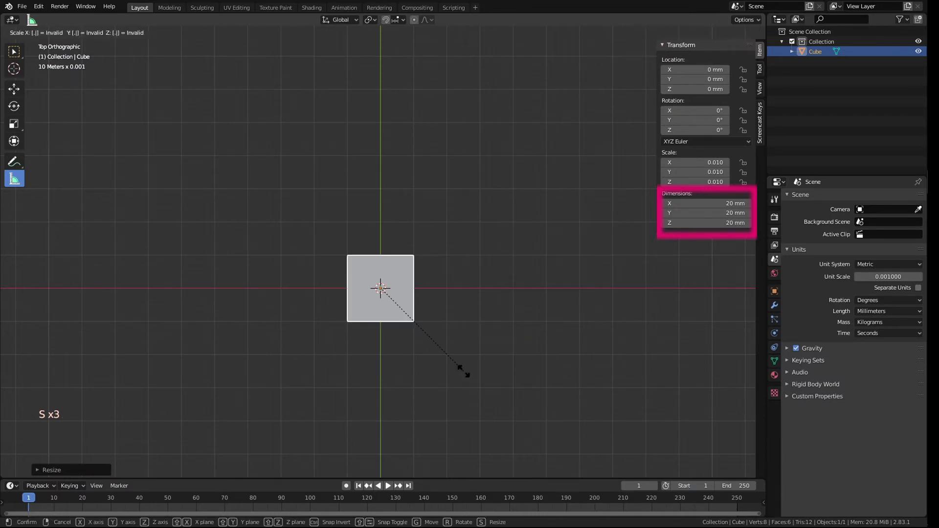
{"action": "type", "text": "5"}
{"action": "key", "text": "Return"}
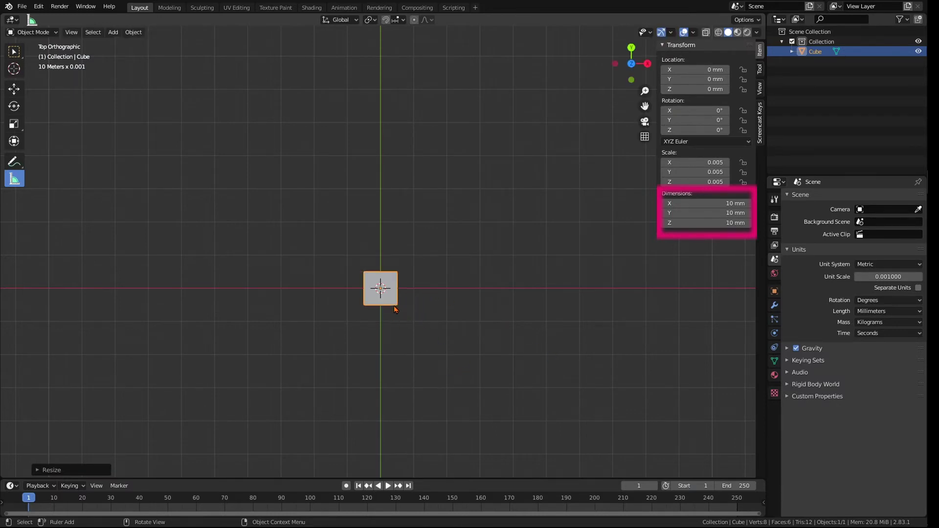
{"action": "key", "text": "g"}
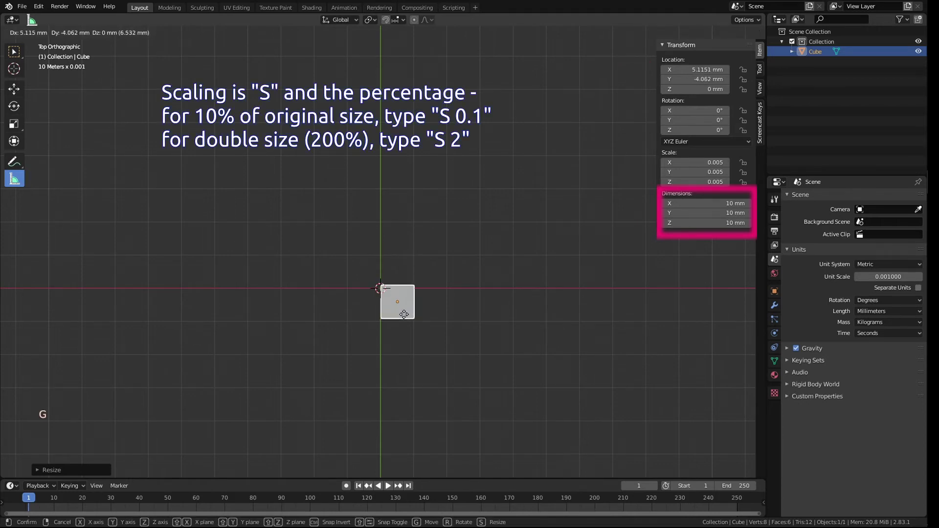
Place the cube above the origin, shrink it to 1 mm with scale 0.2, and reposition it
{"action": "left_click", "coordinate": [405, 289]}
{"action": "scroll", "coordinate": [405, 288], "scroll_direction": "up", "scroll_amount": 4}
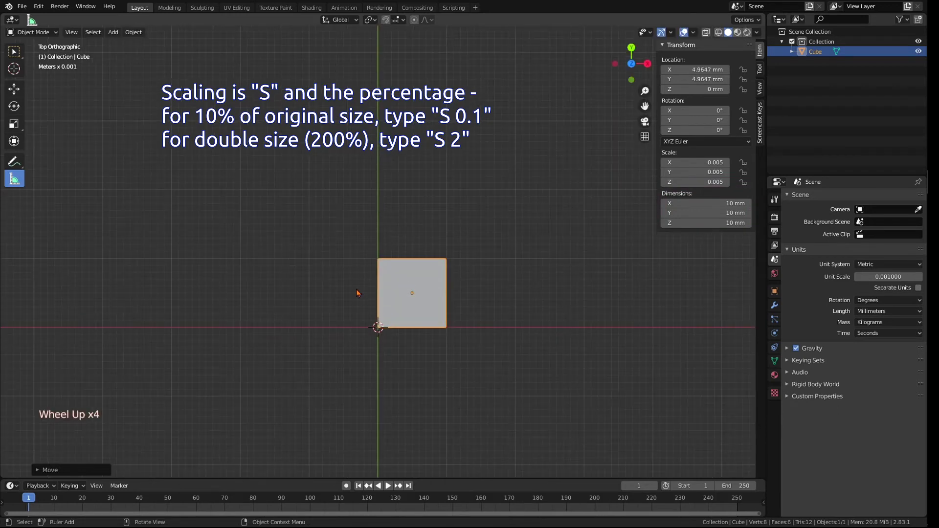
{"action": "type", "text": "s0.2"}
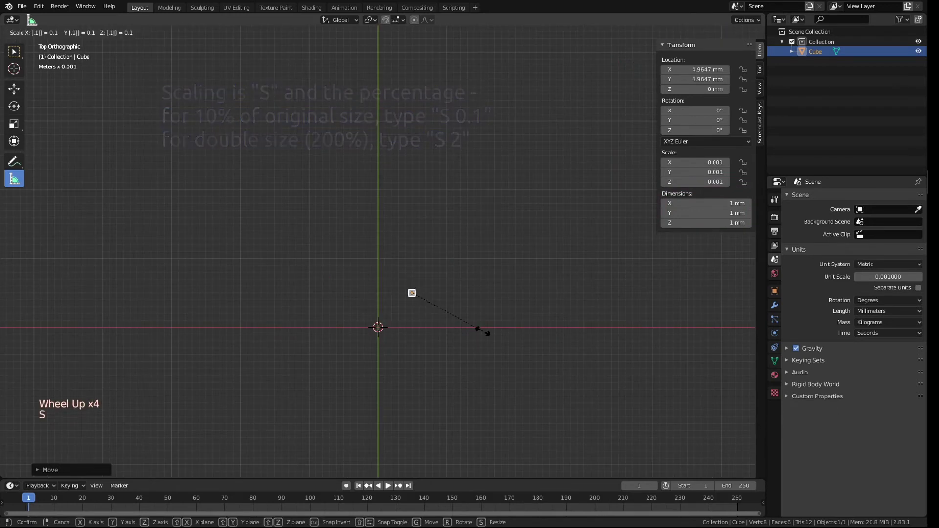
{"action": "key", "text": "Return"}
{"action": "key", "text": "g"}
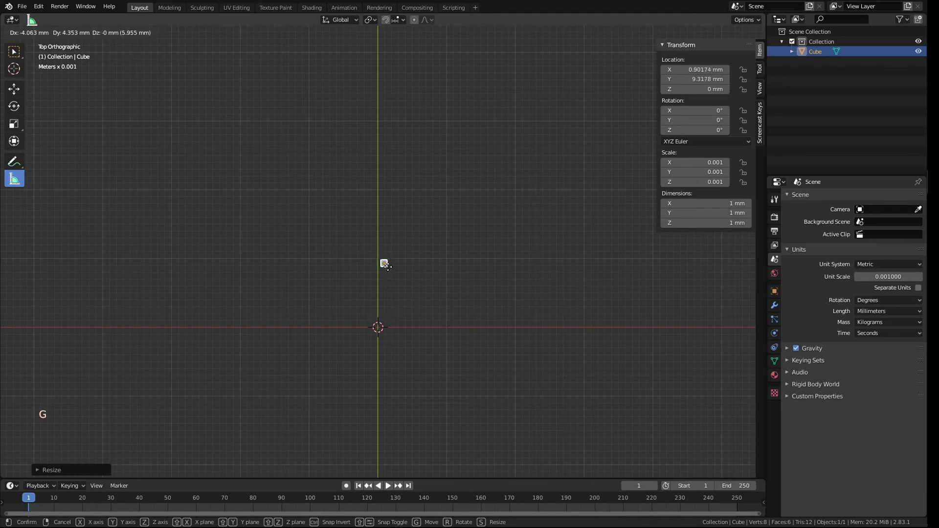
{"action": "left_click", "coordinate": [404, 276]}
{"action": "scroll", "coordinate": [405, 292], "scroll_direction": "down", "scroll_amount": 3}
{"action": "scroll", "coordinate": [404, 292], "scroll_direction": "down", "scroll_amount": 2}
{"action": "middle_click_drag", "start_coordinate": [405, 301], "coordinate": [410, 358], "text": "shift"}
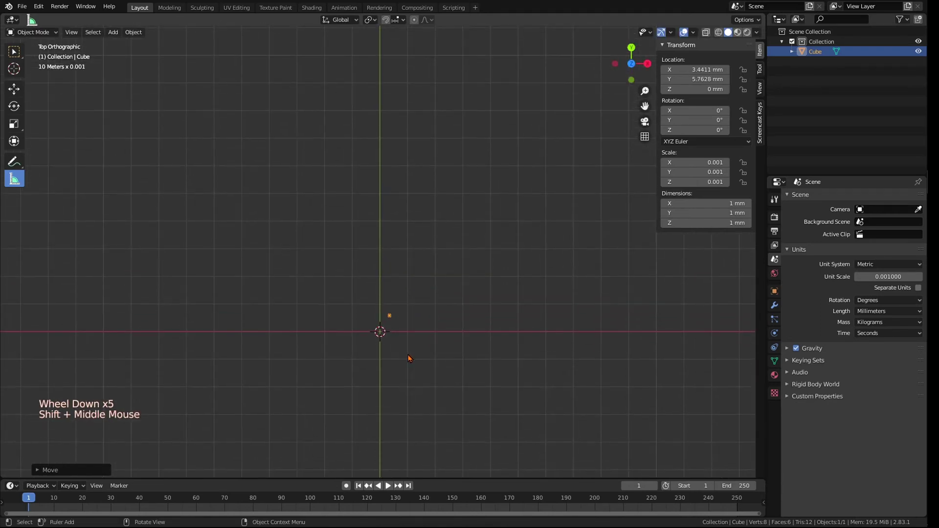
Enlarge the cube to 10 mm, then 100 mm, then shrink it interactively
{"action": "key", "text": "s"}
{"action": "key", "text": "5"}
{"action": "key", "text": "Return"}
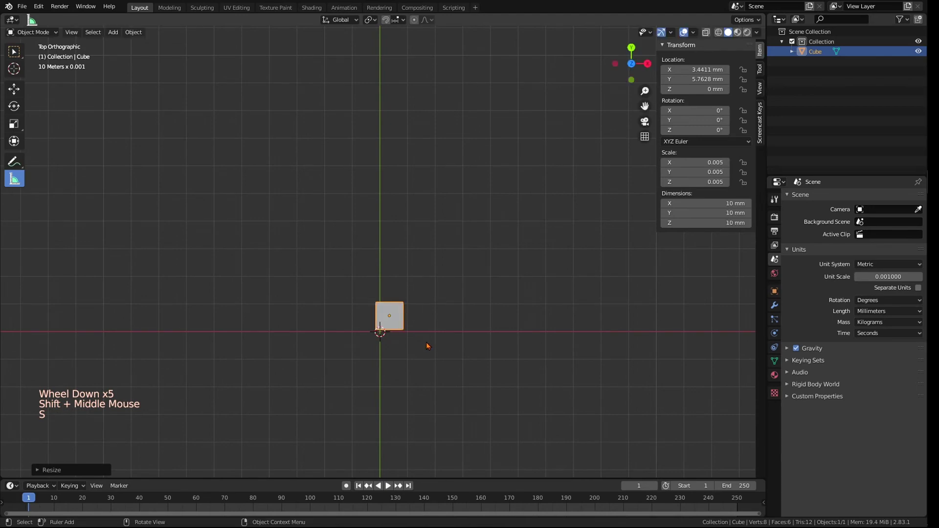
{"action": "type", "text": "s10"}
{"action": "key", "text": "Return"}
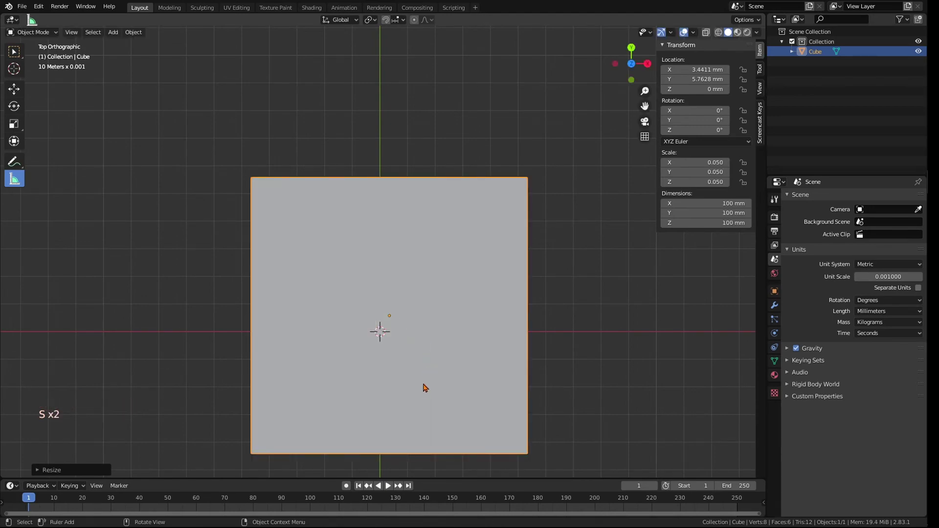
{"action": "middle_click_drag", "start_coordinate": [424, 388], "coordinate": [413, 294], "text": "shift"}
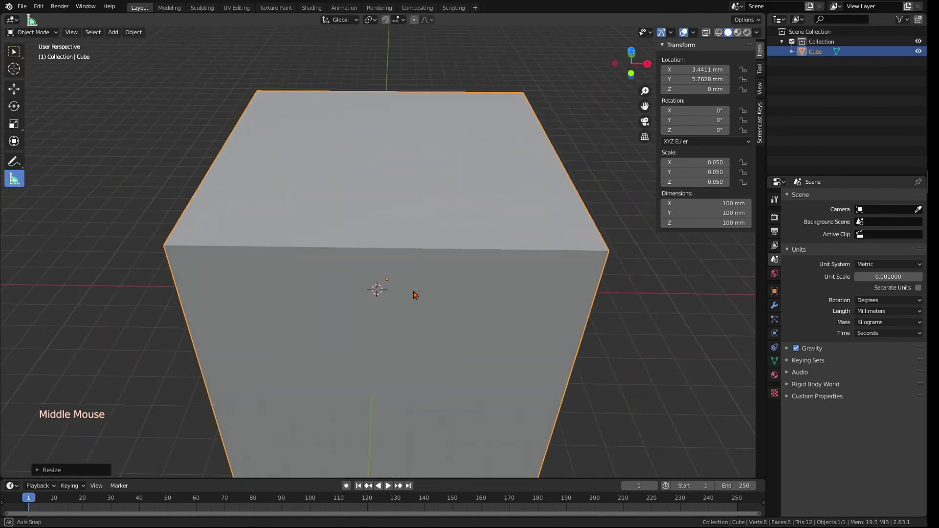
{"action": "key", "text": "s"}
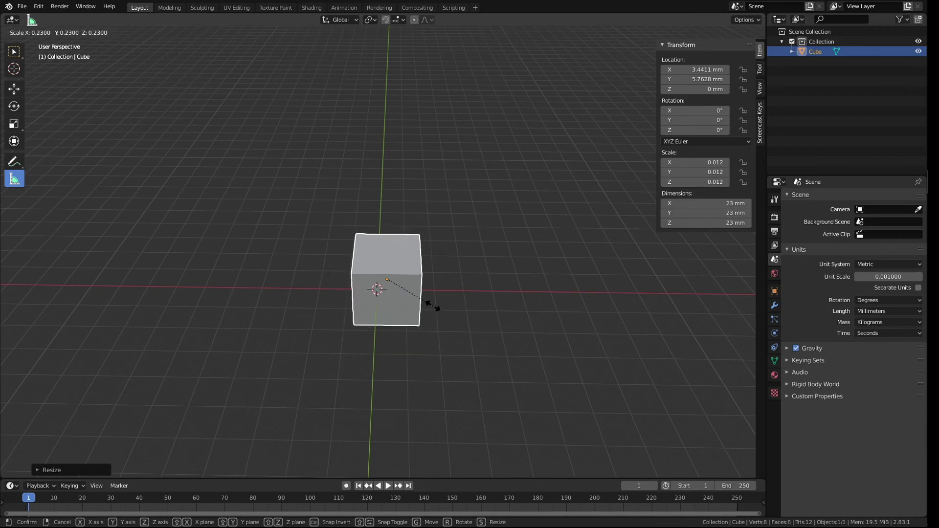
{"action": "left_click", "coordinate": [411, 300]}
{"action": "middle_click_drag", "start_coordinate": [411, 299], "coordinate": [414, 320], "text": "shift"}
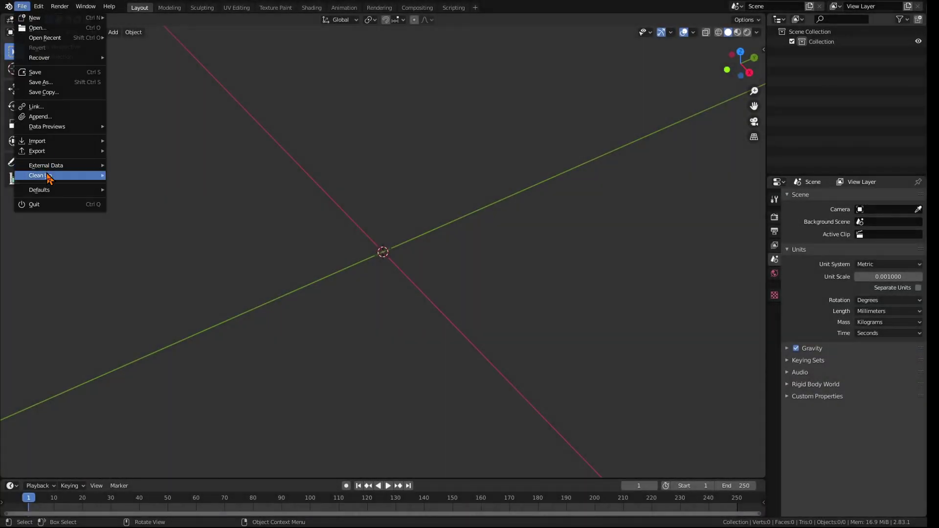
Save the current scene as the startup file via File > Defaults
{"action": "mouse_move", "coordinate": [44, 189]}
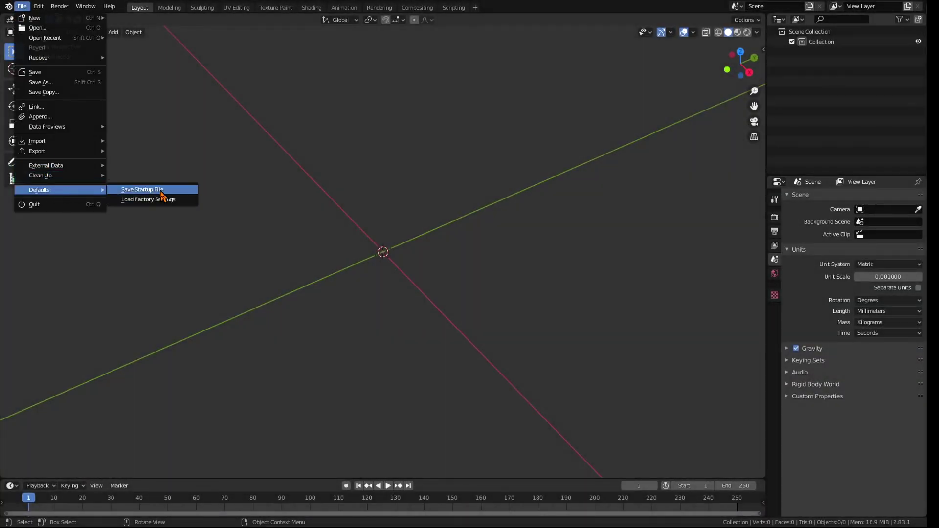
{"action": "left_click", "coordinate": [161, 191]}
{"action": "left_click", "coordinate": [149, 192]}
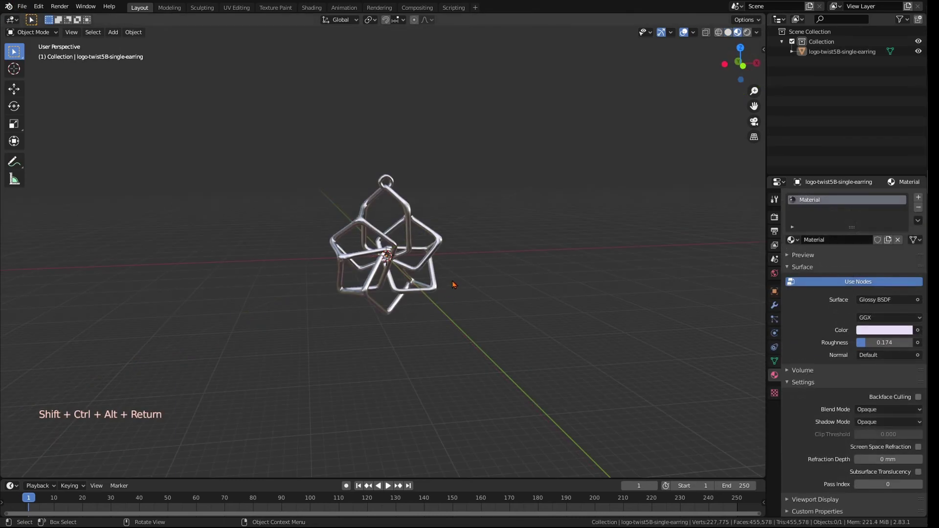
Orbit around and zoom in on the earring model
{"action": "middle_click_drag", "start_coordinate": [452, 284], "coordinate": [372, 294]}
{"action": "scroll", "coordinate": [473, 291], "scroll_direction": "up", "scroll_amount": 3}
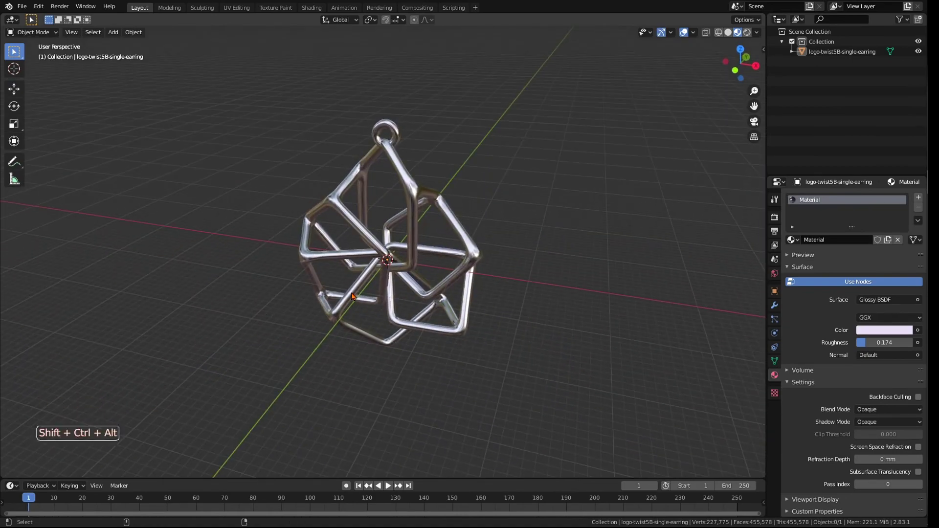